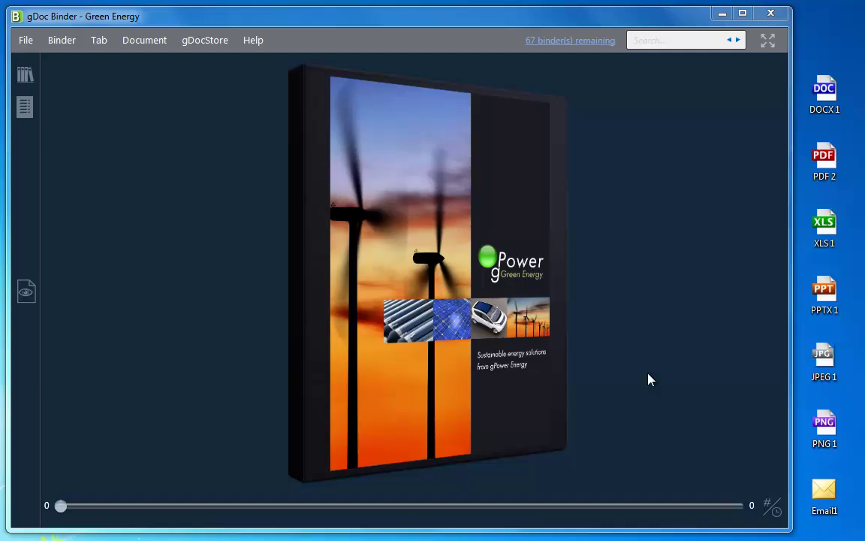
# Open the Green Energy binder cover to its Table of Contents page
pyautogui.click(519, 395)
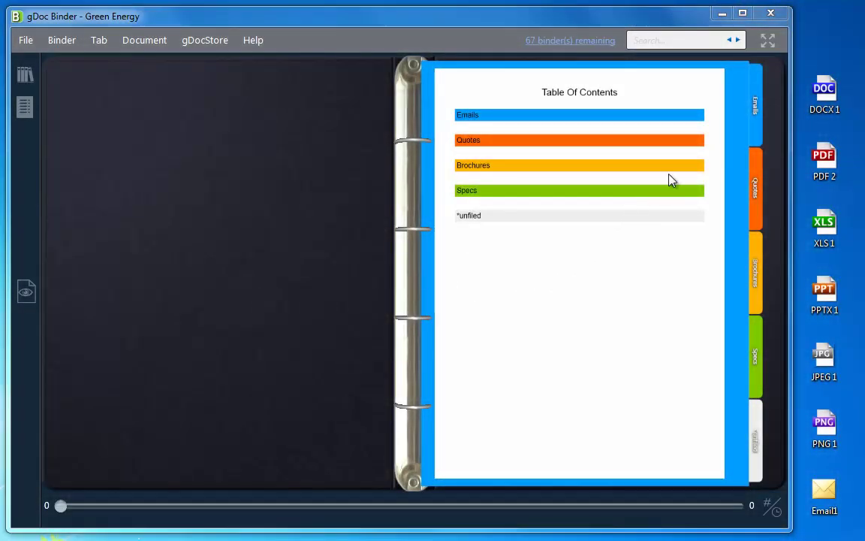
# Turn to the Emails section and look over the Document > Add choices without picking one
pyautogui.click(754, 129)
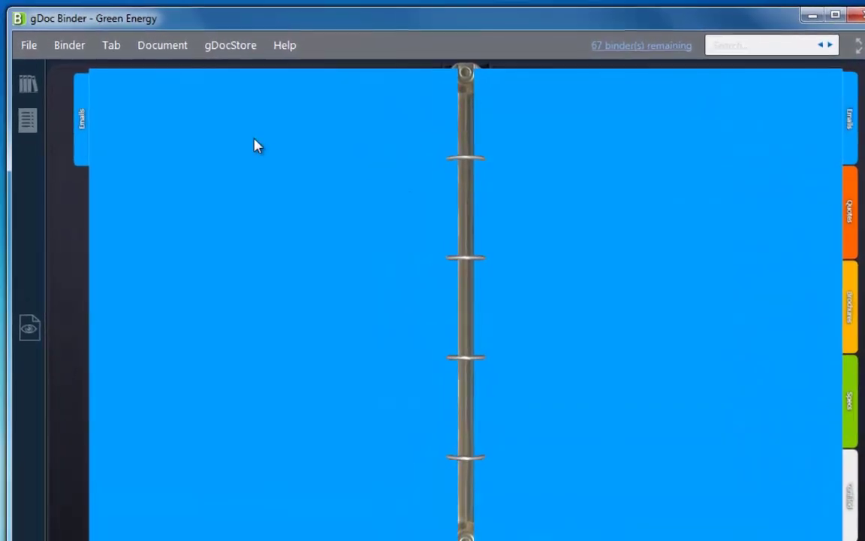
pyautogui.click(158, 43)
pyautogui.moveTo(186, 98)
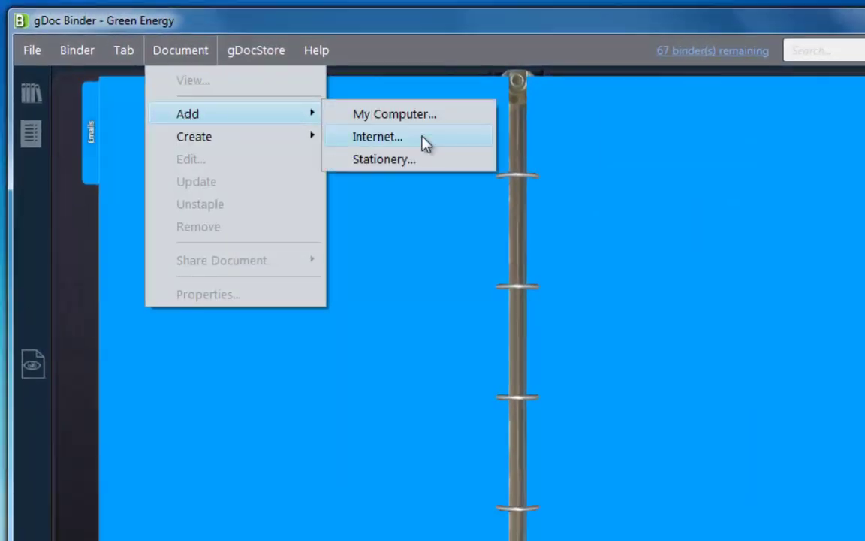
pyautogui.click(464, 60)
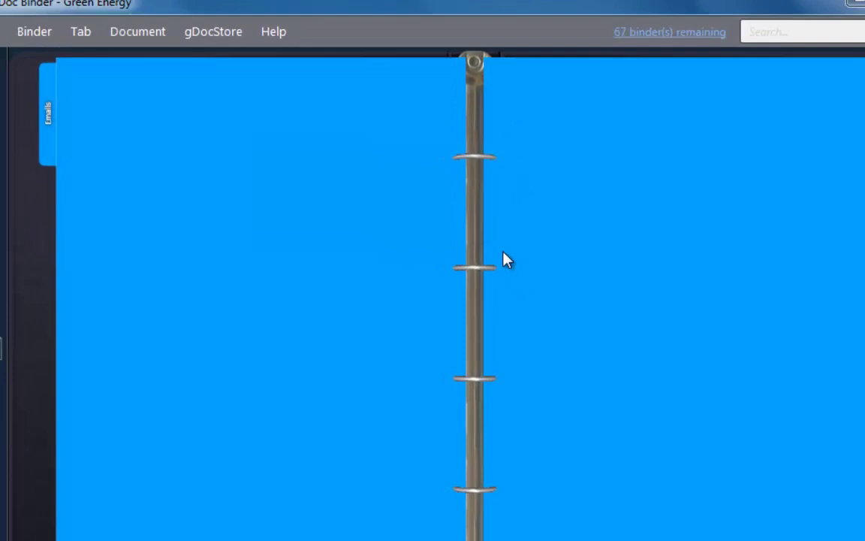
# Check the Emails section's right-click actions, then close the menu without choosing any
pyautogui.rightClick(552, 278)
pyautogui.moveTo(523, 409)
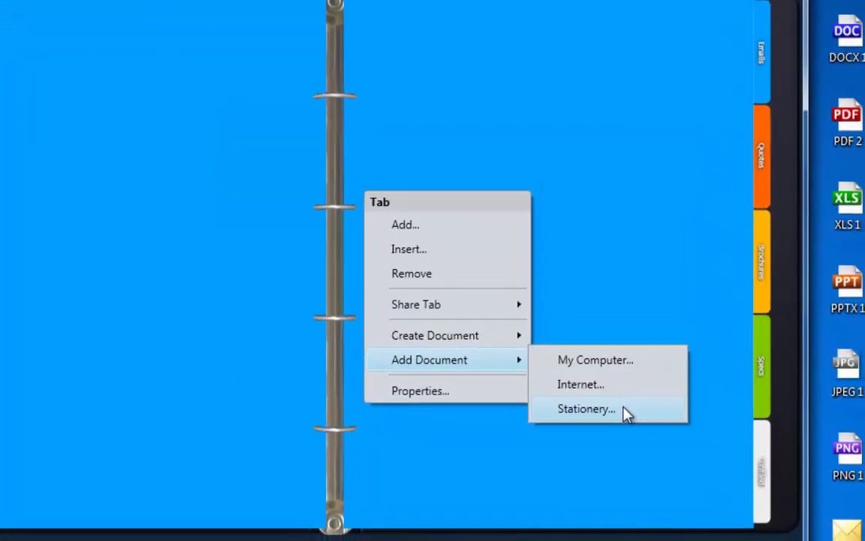
pyautogui.click(864, 37)
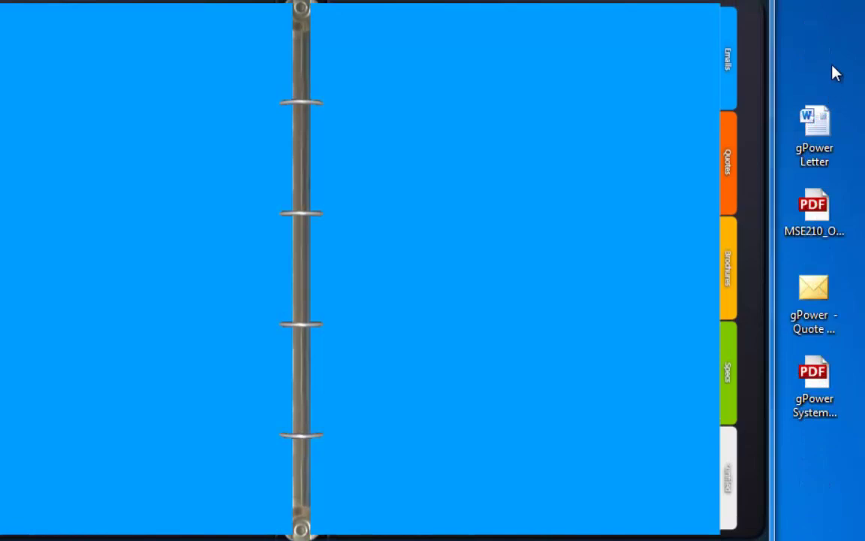
# File the gPower quote e-mail under Emails, check Quotes, Brochures and Specs, then return to contents
pyautogui.moveTo(842, 309); pyautogui.dragTo(702, 68)
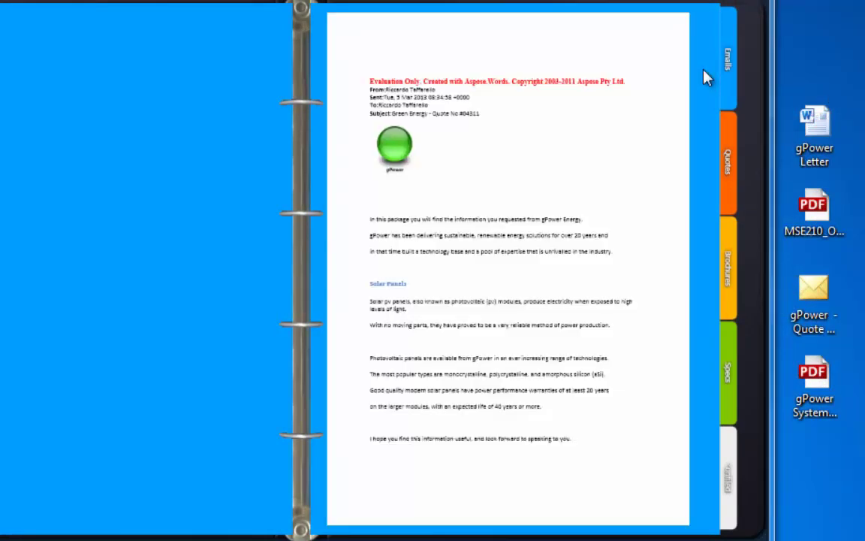
pyautogui.click(729, 179)
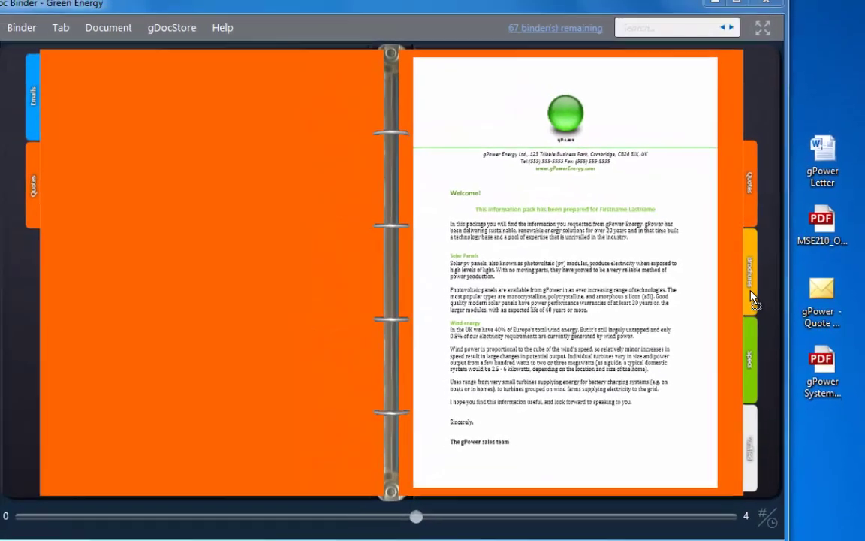
pyautogui.click(751, 298)
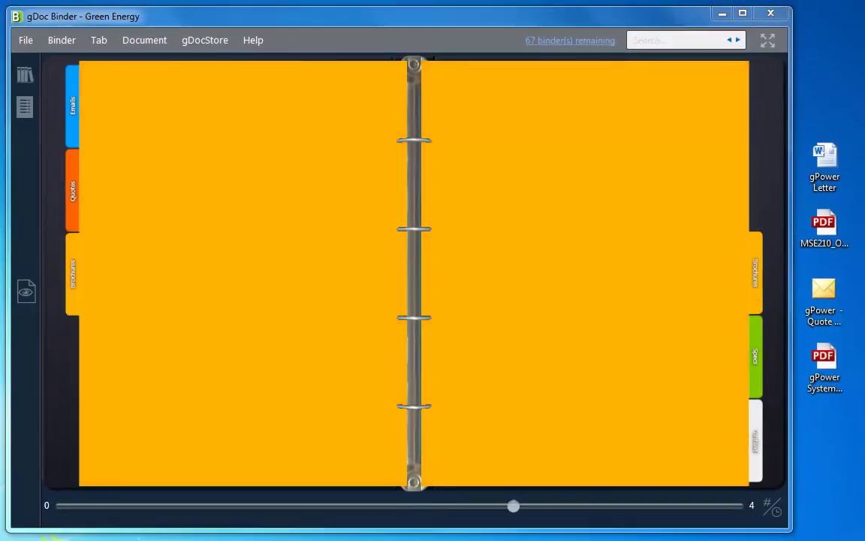
pyautogui.click(752, 369)
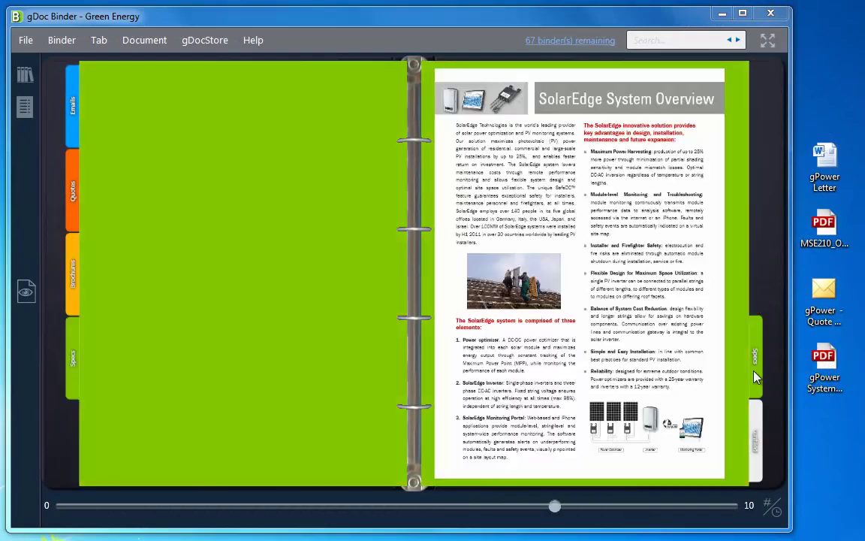
pyautogui.click(53, 403)
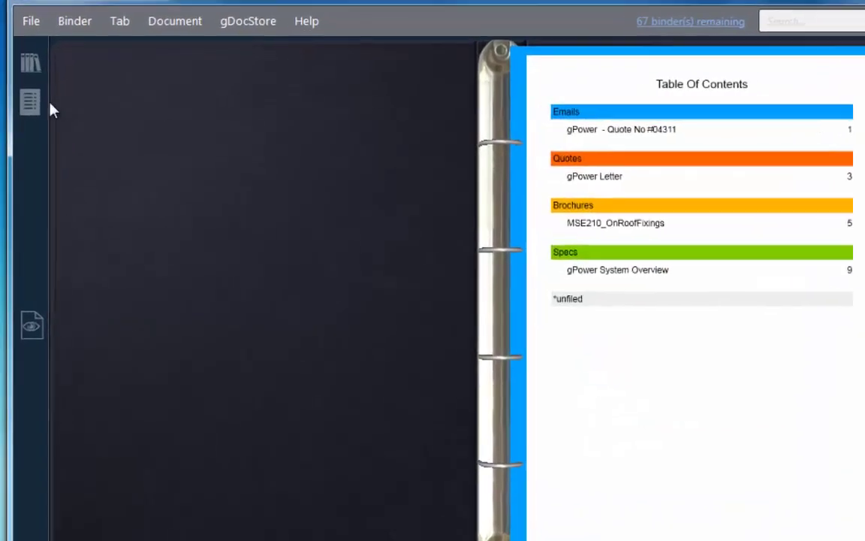
# Use the Contents panel to move gPower System Overview from Specs into Brochures above MSE210_OnRoofFixings
pyautogui.click(30, 101)
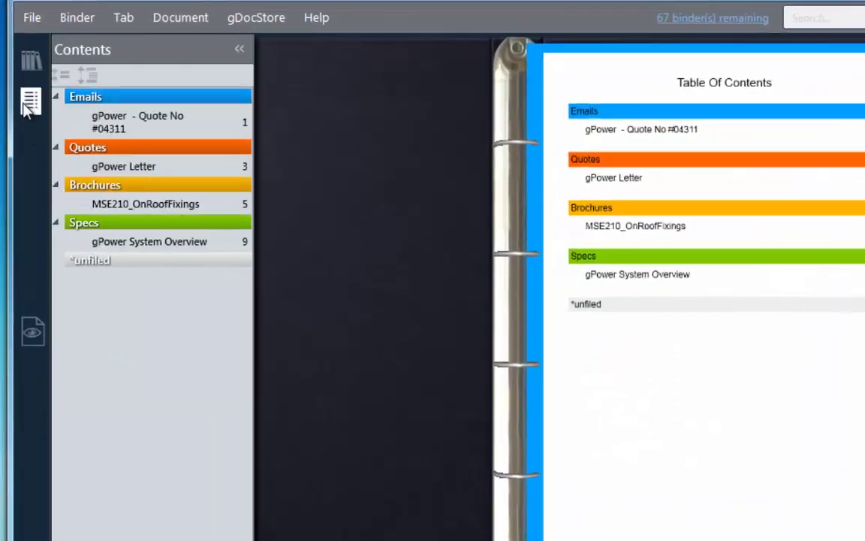
pyautogui.click(151, 247)
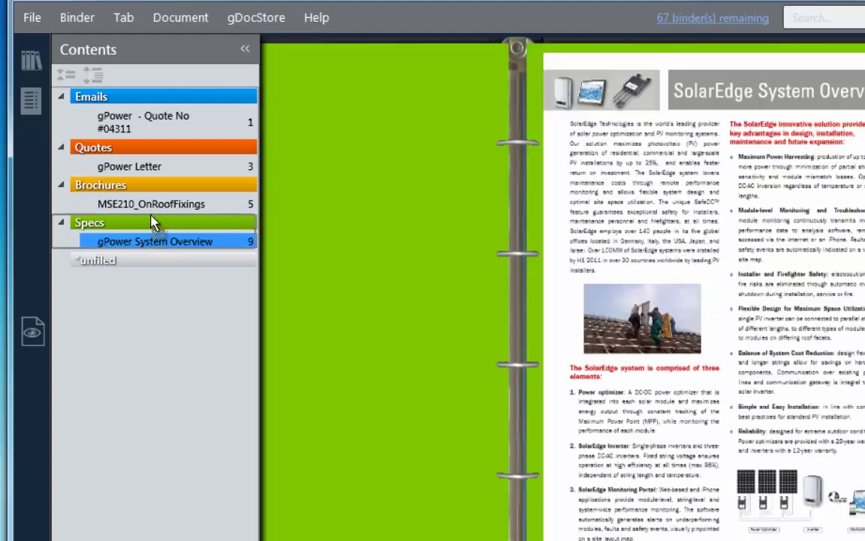
pyautogui.moveTo(150, 199); pyautogui.dragTo(150, 200)
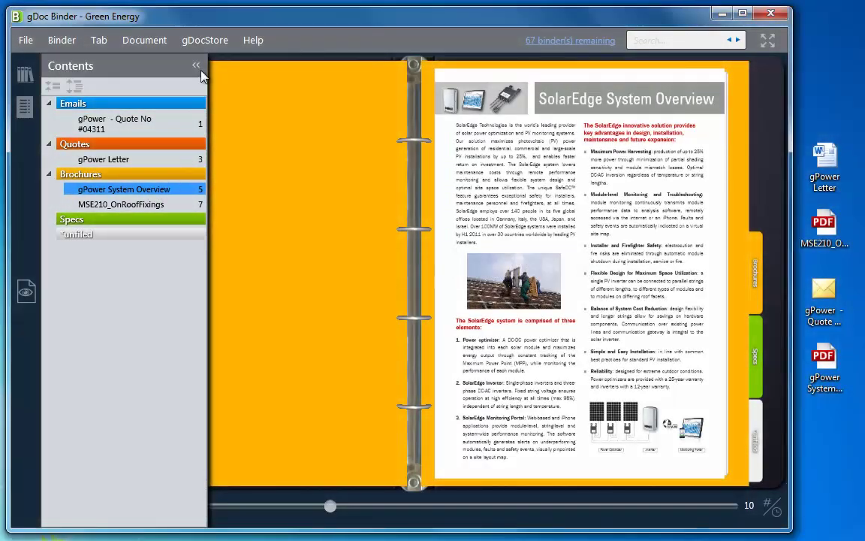
# In the empty Specs section, start an Internet capture without bookmarks and paste the greenenergy.uk.com address
pyautogui.click(198, 68)
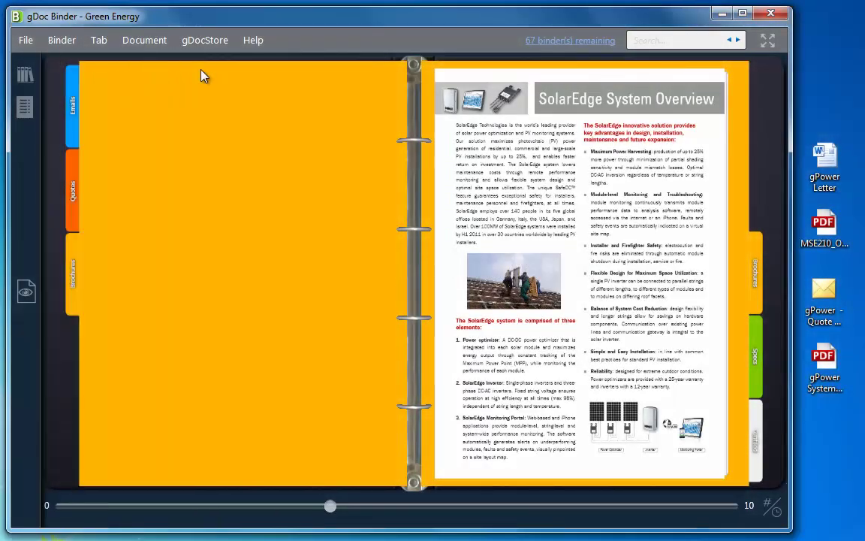
pyautogui.click(760, 359)
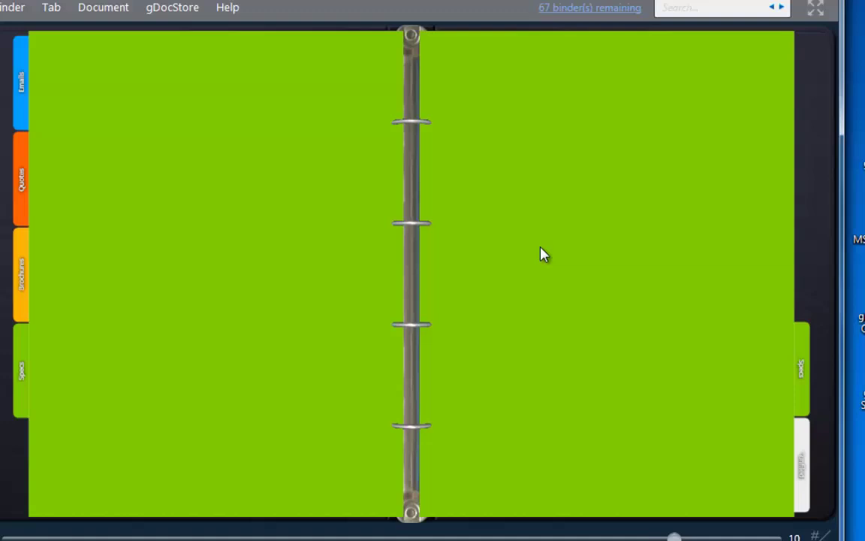
pyautogui.rightClick(445, 204)
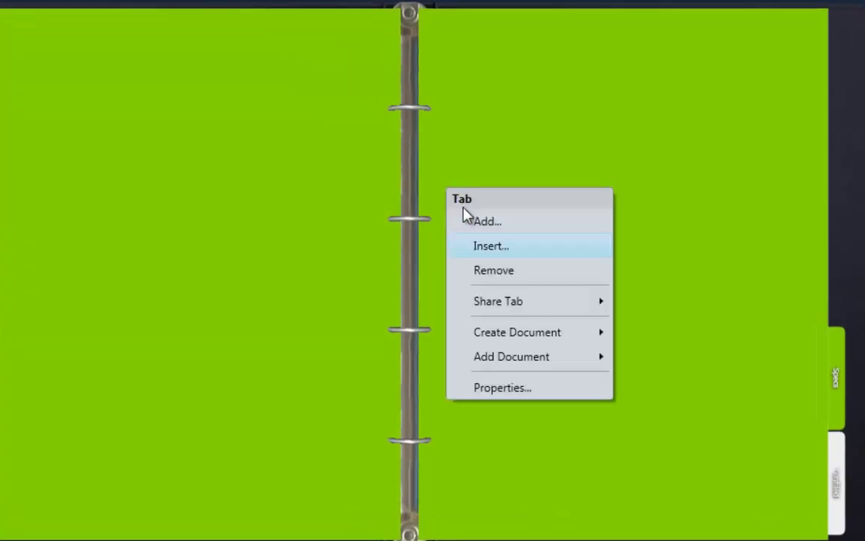
pyautogui.click(493, 358)
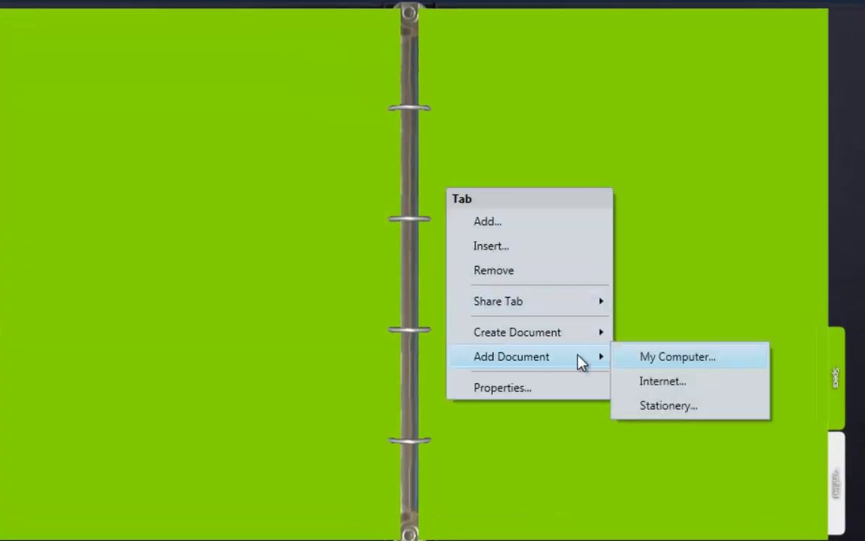
pyautogui.click(685, 385)
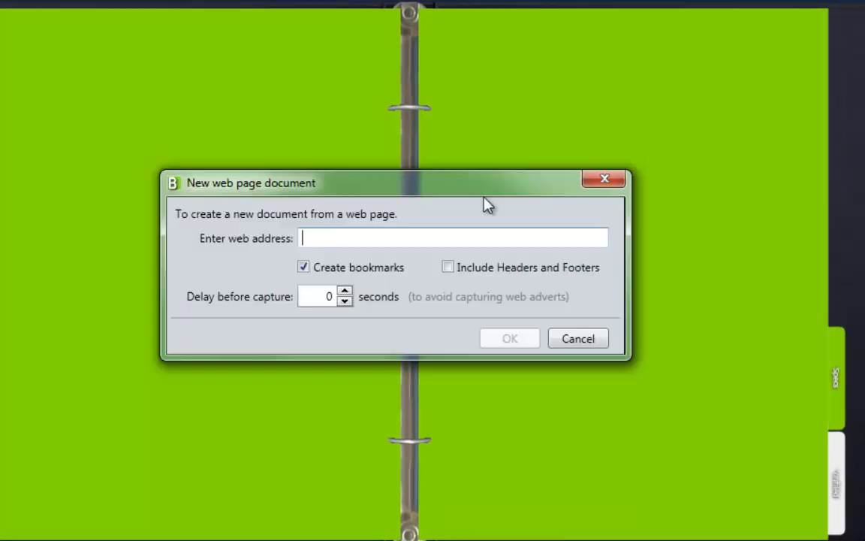
pyautogui.click(304, 268)
pyautogui.click(325, 238)
pyautogui.write('http://www.greenenergy.uk.com/')
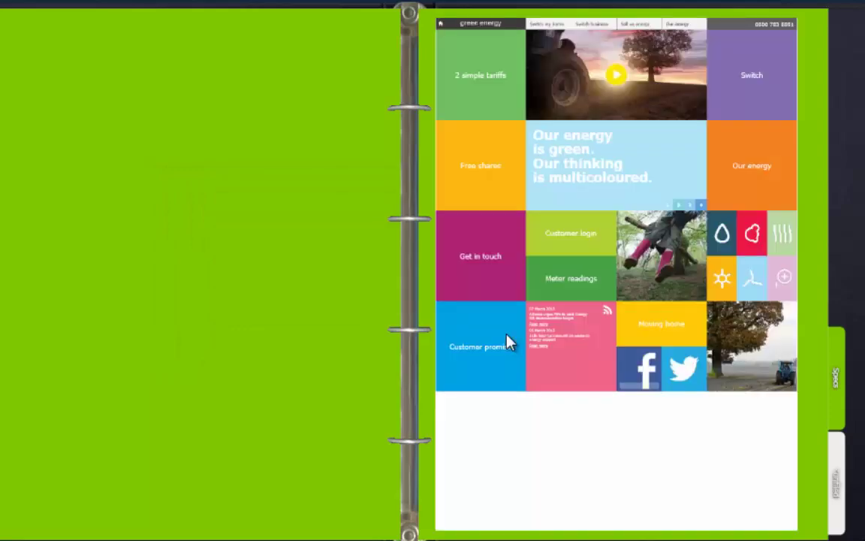
# Open the captured greenenergy.uk.com page in Firefox for editing, then minimize back to the binder
pyautogui.rightClick(494, 163)
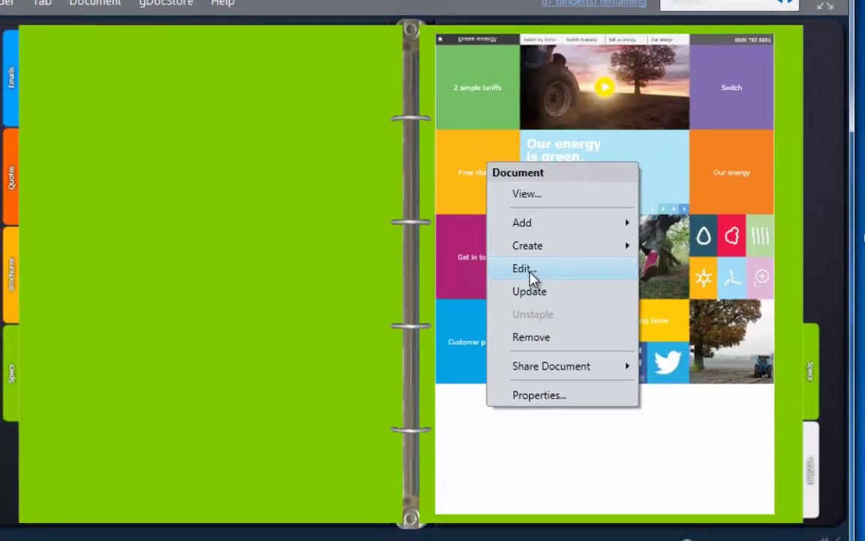
pyautogui.click(526, 269)
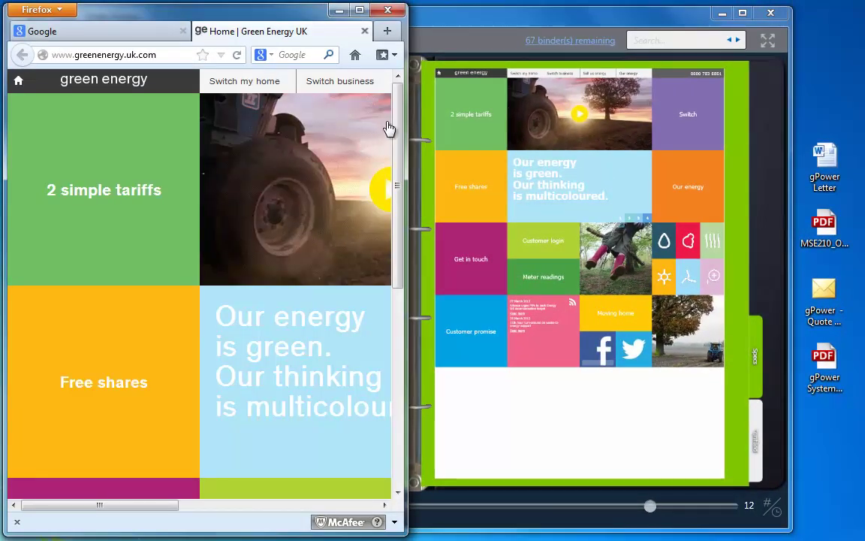
pyautogui.moveTo(400, 126); pyautogui.dragTo(386, 268)
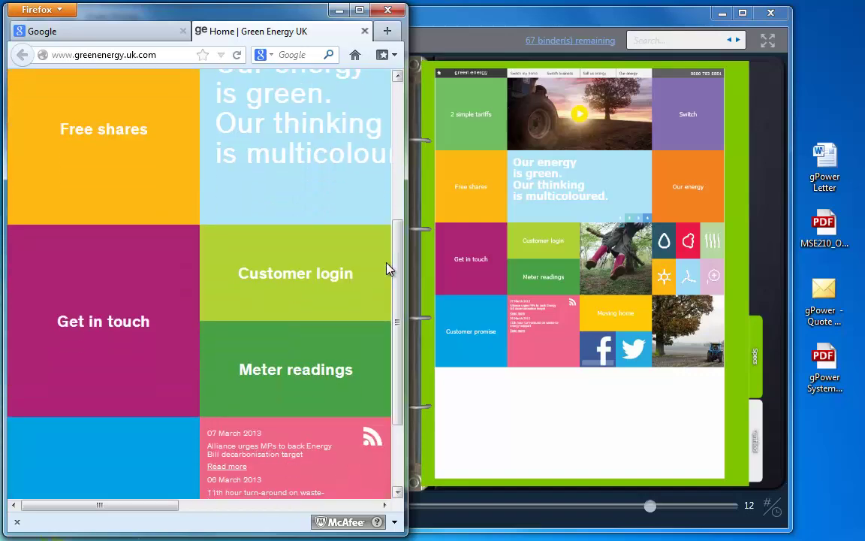
pyautogui.click(339, 10)
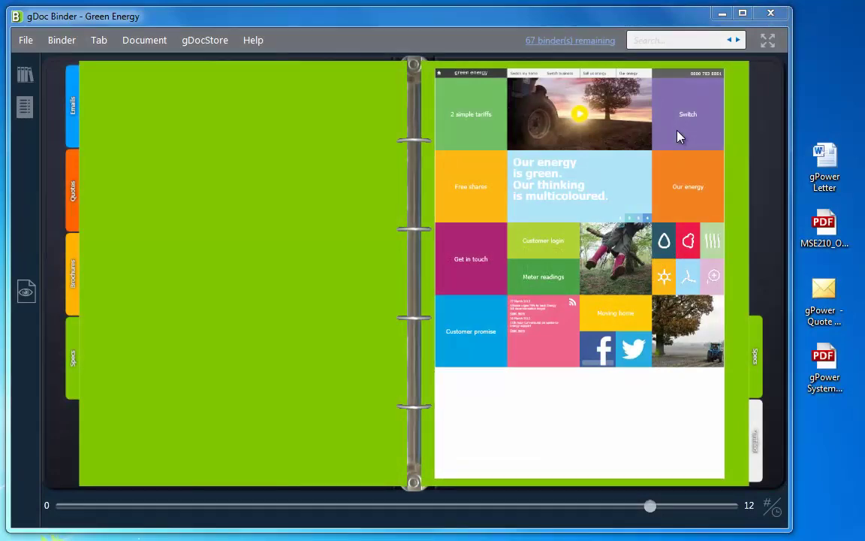
# Add a Plain Graph Paper stationery document on the empty page after the web page
pyautogui.click(692, 132)
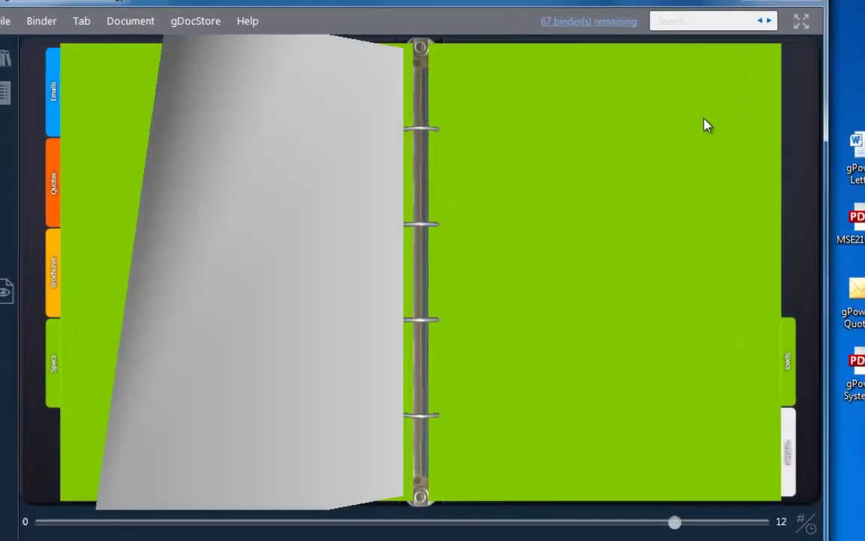
pyautogui.rightClick(468, 171)
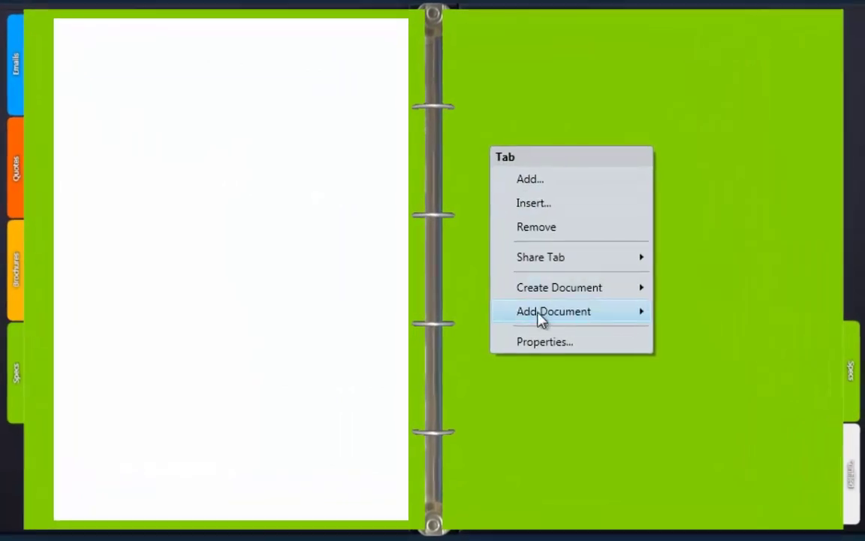
pyautogui.moveTo(541, 312)
pyautogui.click(692, 355)
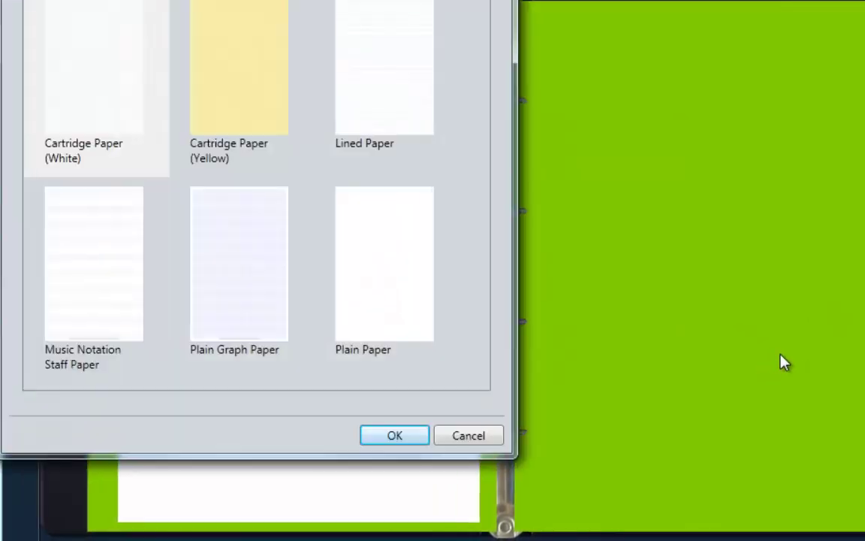
pyautogui.click(252, 304)
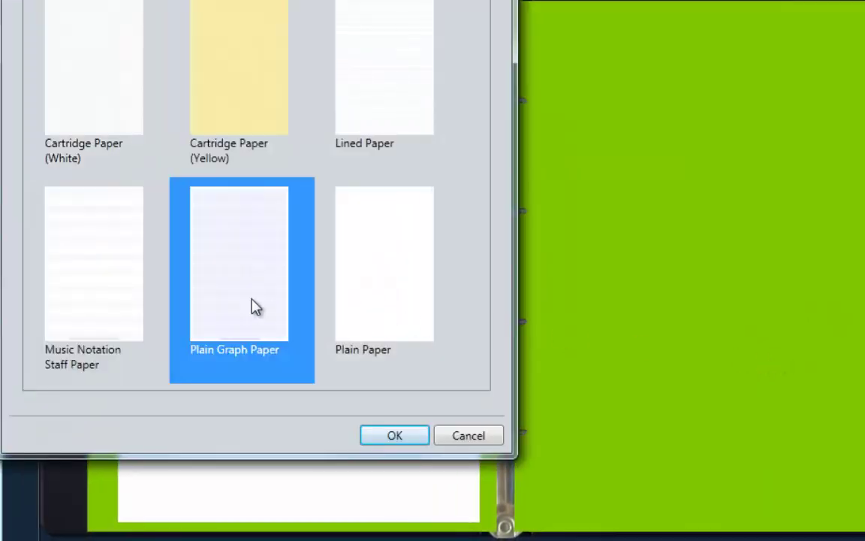
pyautogui.click(396, 437)
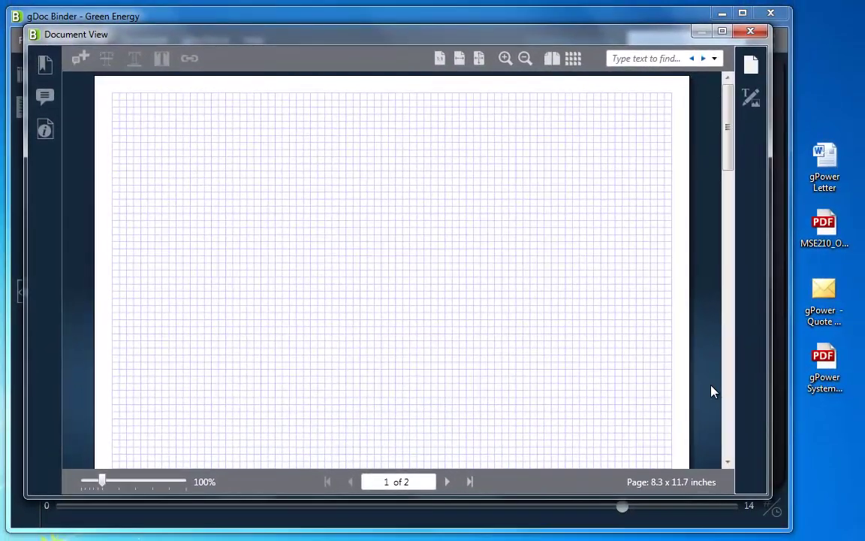
# Insert the iStock green car picture onto the graph page and nudge it slightly right and down
pyautogui.moveTo(730, 135); pyautogui.dragTo(730, 159)
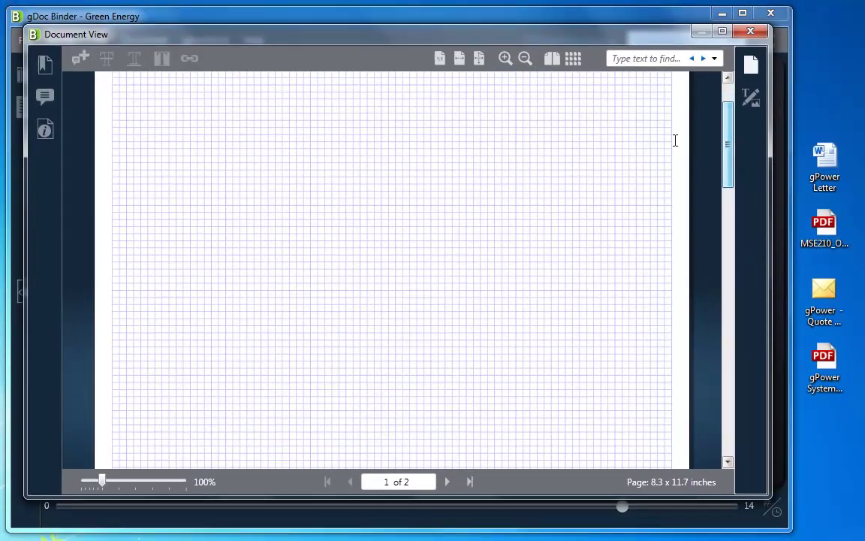
pyautogui.click(751, 96)
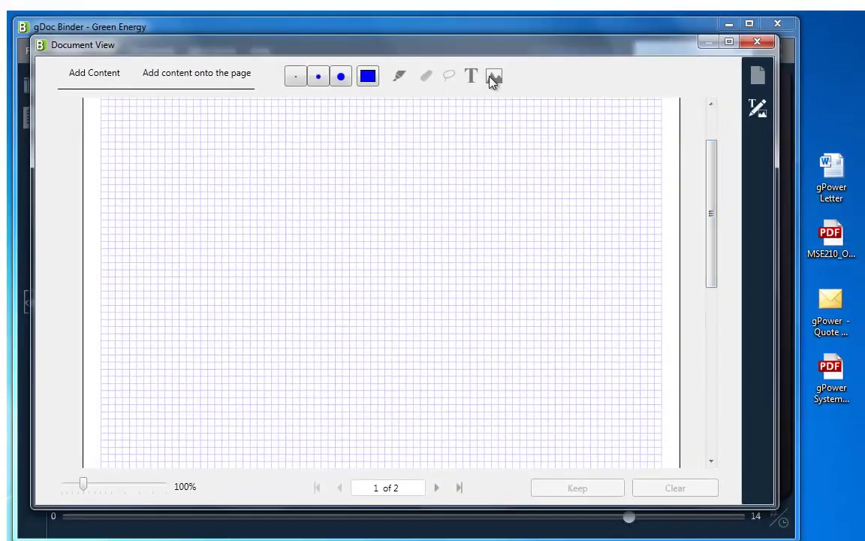
pyautogui.click(509, 28)
pyautogui.click(457, 184)
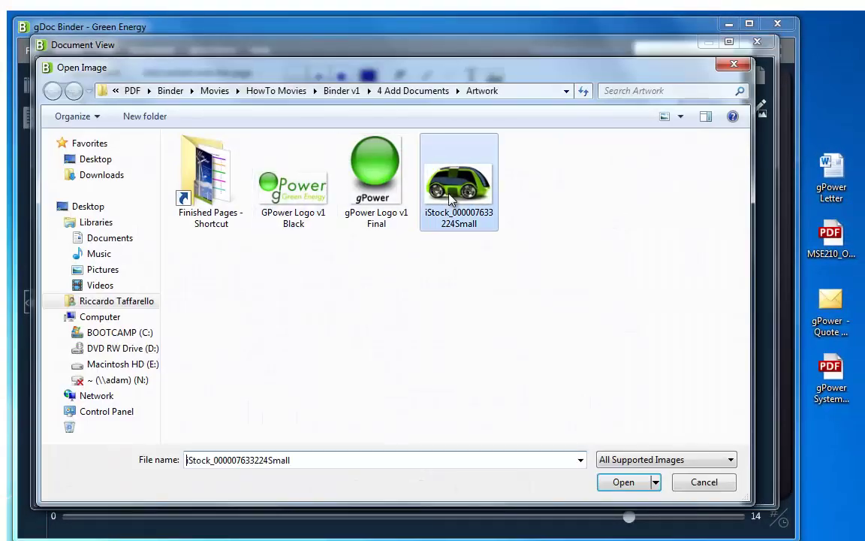
pyautogui.click(620, 476)
pyautogui.click(171, 152)
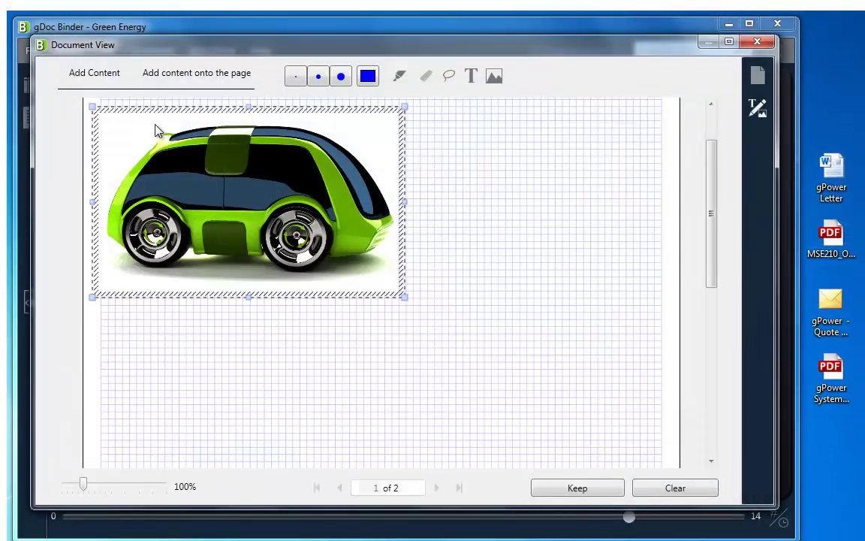
pyautogui.moveTo(162, 110); pyautogui.dragTo(177, 120)
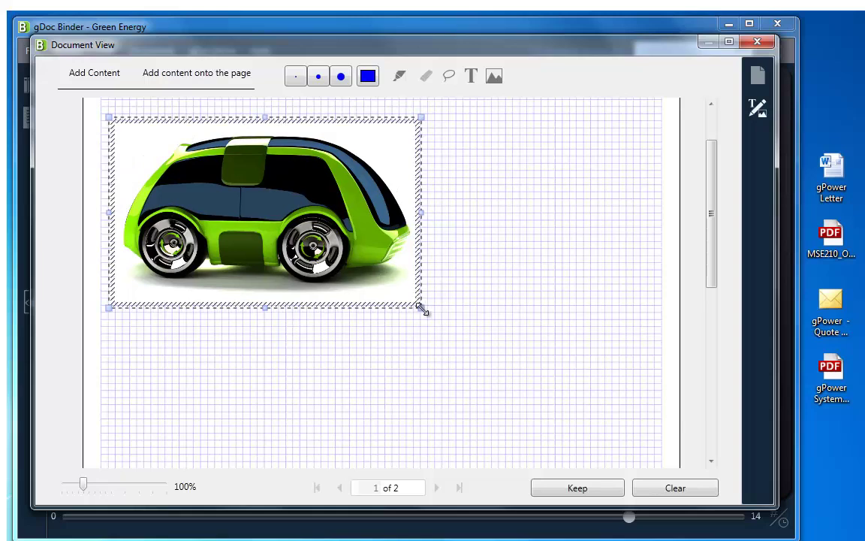
# Enlarge the car picture across the page and add a full-width caption box below it
pyautogui.moveTo(423, 309); pyautogui.dragTo(655, 409)
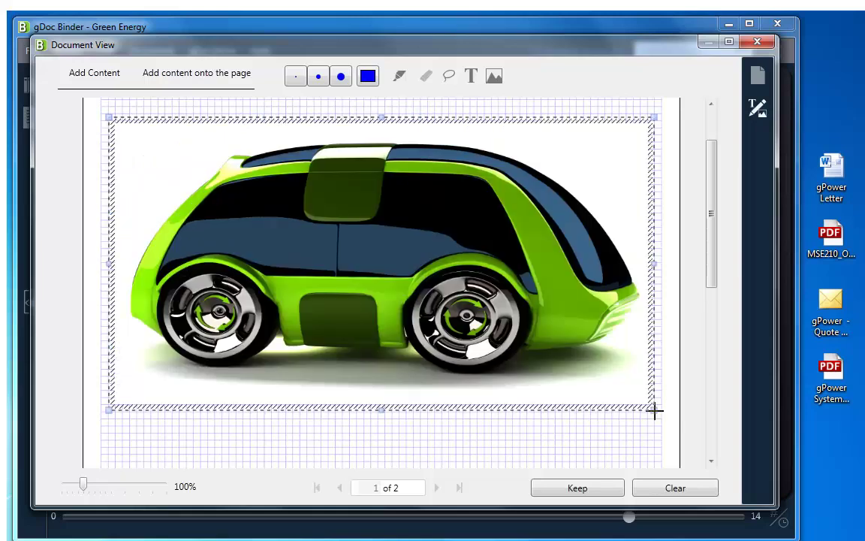
pyautogui.click(471, 75)
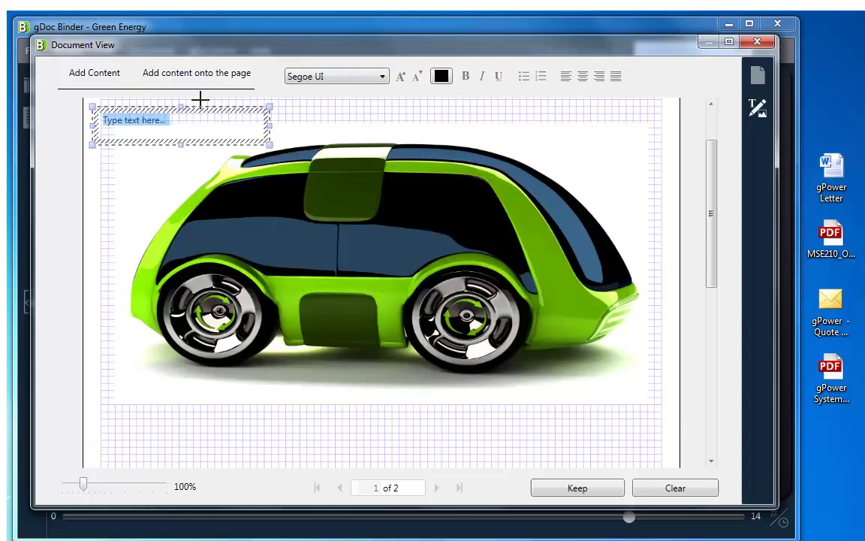
pyautogui.moveTo(190, 106); pyautogui.dragTo(225, 415)
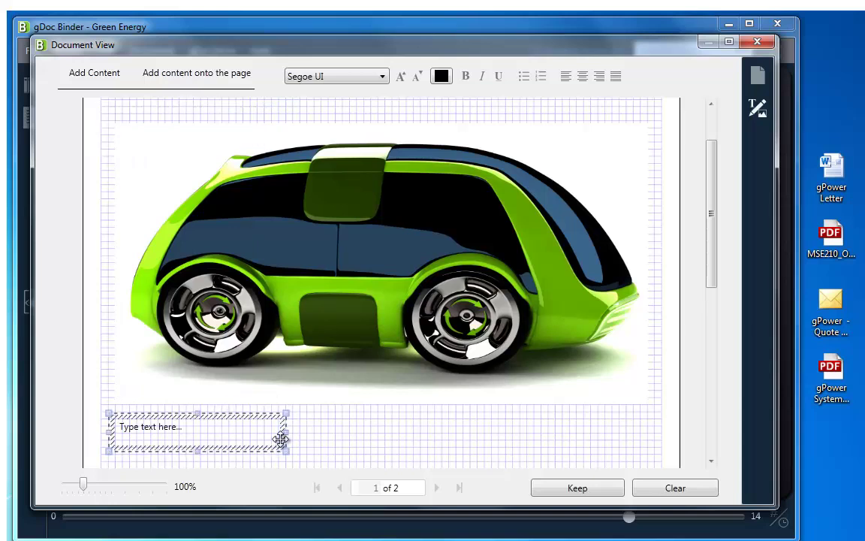
pyautogui.moveTo(284, 433); pyautogui.dragTo(653, 433)
pyautogui.click(202, 431)
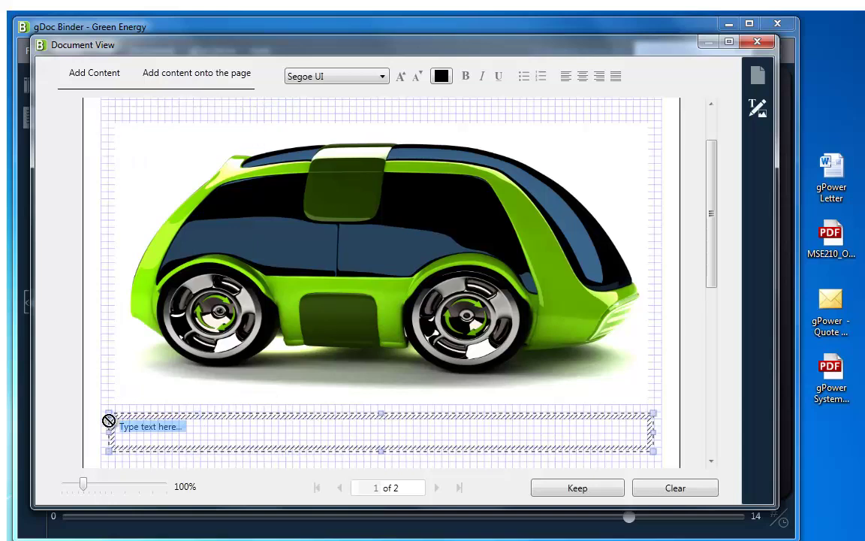
pyautogui.write('Green Car Tech')
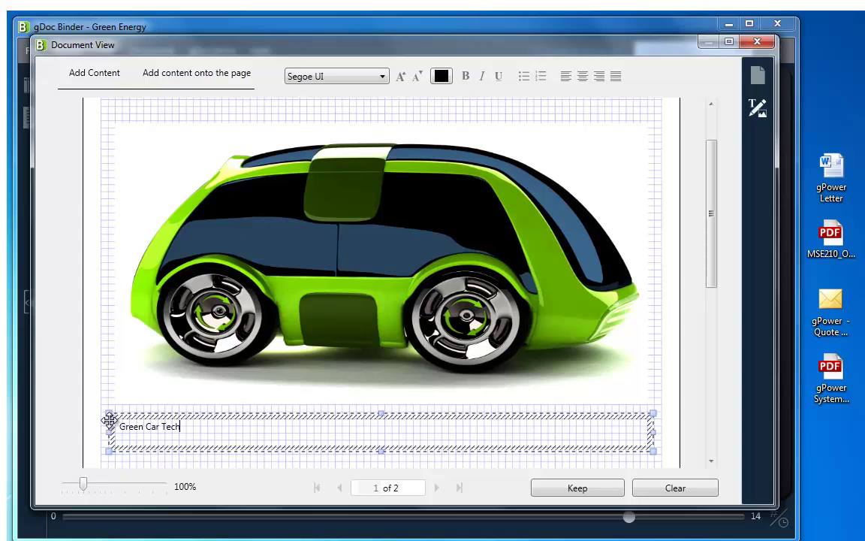
pyautogui.write('nologu of the Future')
# Colour the caption 'Green Car Technology of the Future' dark green
pyautogui.hotkey('ctrl', 'shift', 'Left')
pyautogui.hotkey('ctrl', 'shift', 'Left')
pyautogui.hotkey('ctrl', 'shift', 'Left')
pyautogui.hotkey('ctrl', 'shift', 'Left')
pyautogui.hotkey('ctrl', 'shift', 'Left')
pyautogui.hotkey('ctrl', 'shift', 'Left')
pyautogui.click(442, 75)
pyautogui.click(338, 213)
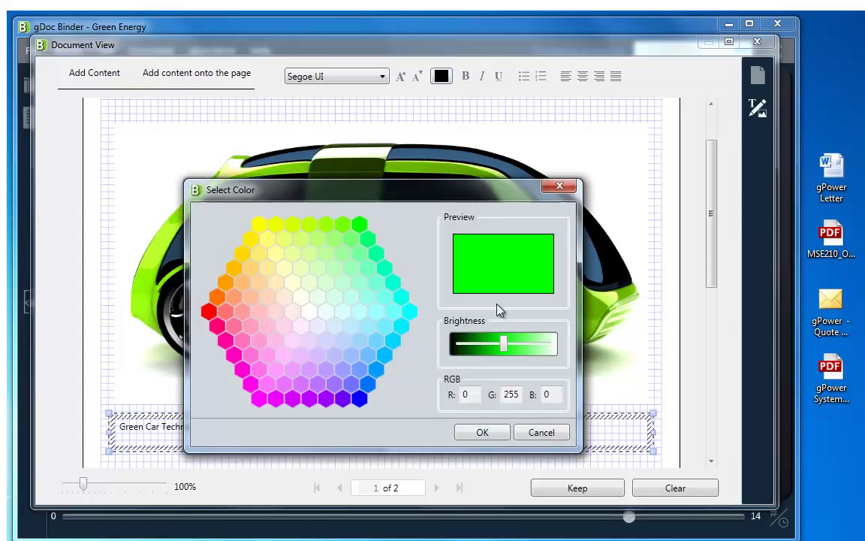
pyautogui.moveTo(506, 344); pyautogui.dragTo(464, 344)
pyautogui.click(480, 431)
# Enlarge the caption text three sizes, centre it and make it bold
pyautogui.click(400, 76)
pyautogui.click(400, 76)
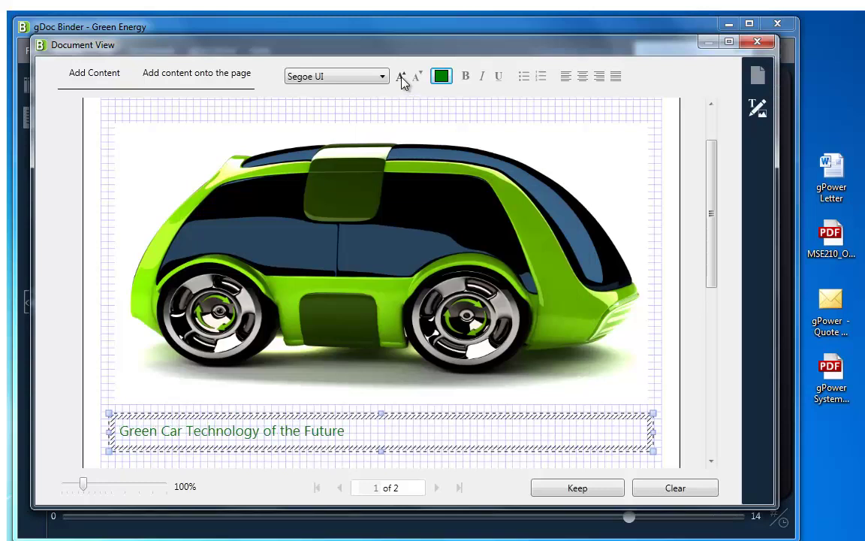
pyautogui.click(400, 76)
pyautogui.press('End')
pyautogui.hotkey('shift', 'Home')
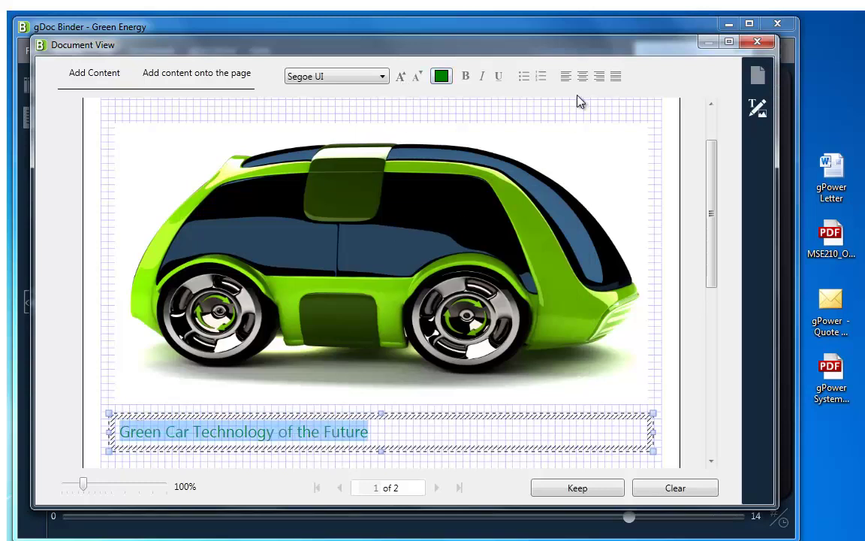
pyautogui.click(582, 76)
pyautogui.click(466, 76)
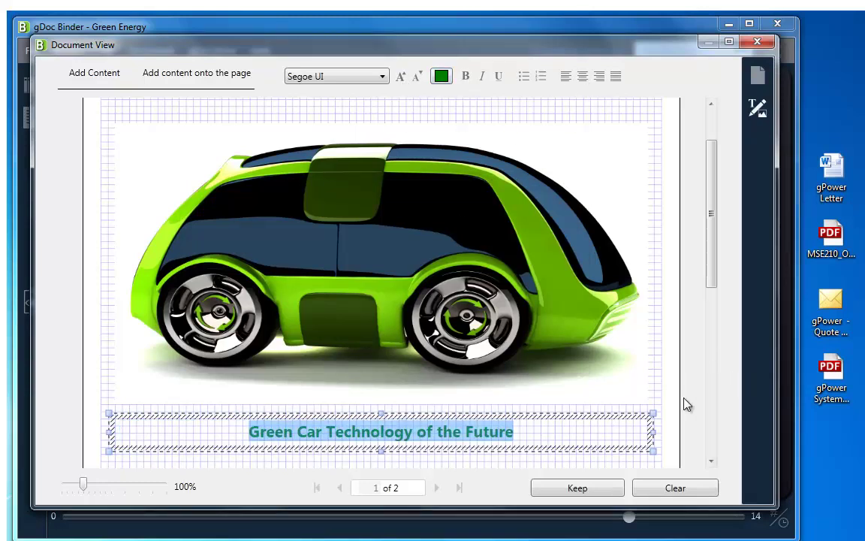
# Keep the annotated graph page, then open the gPower Letter from Quotes for editing in Word
pyautogui.click(612, 492)
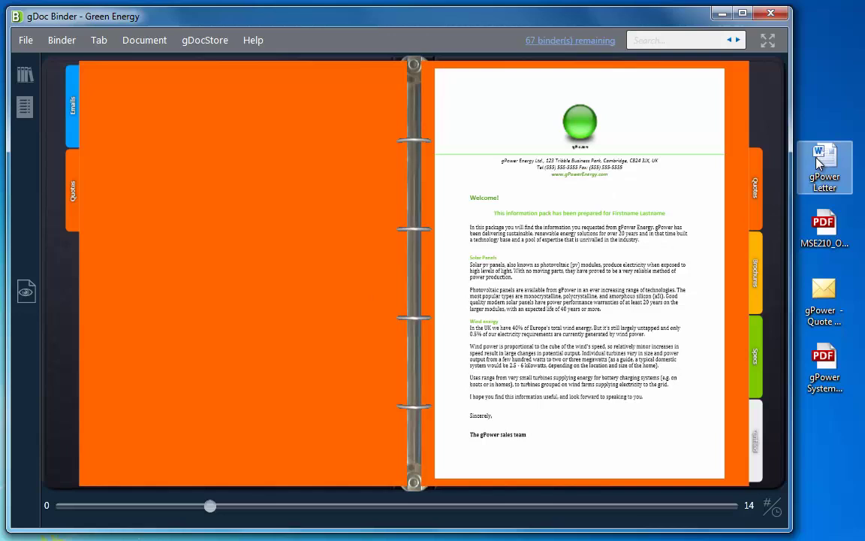
pyautogui.rightClick(617, 198)
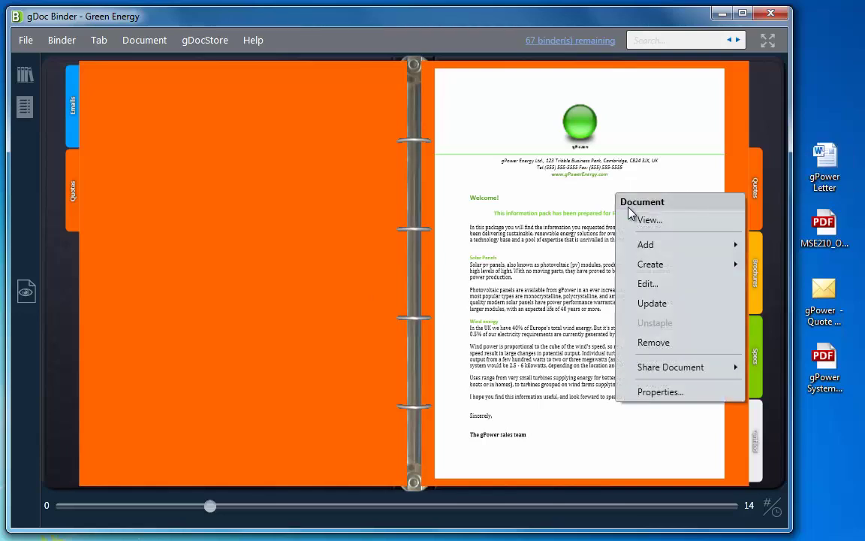
pyautogui.click(650, 285)
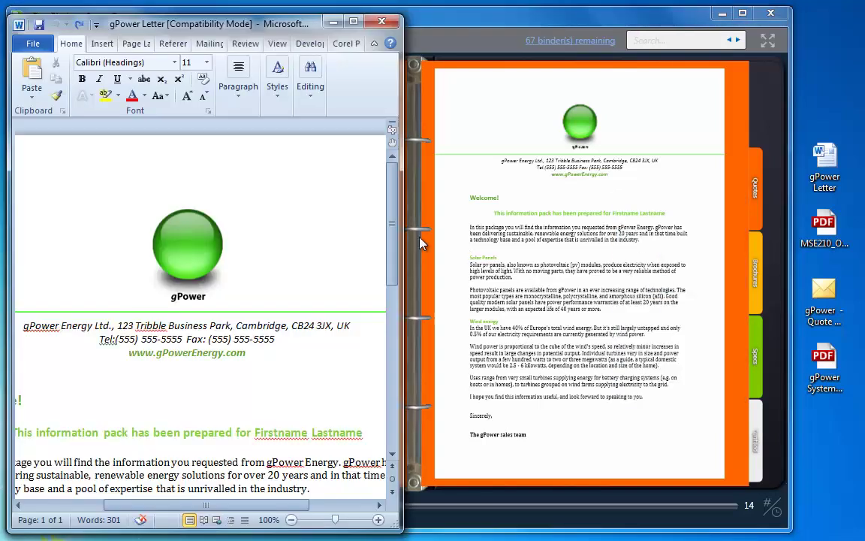
# Replace the green globe picture in the gPower Letter with the GPower Logo v1 Black image
pyautogui.click(209, 261)
pyautogui.rightClick(209, 259)
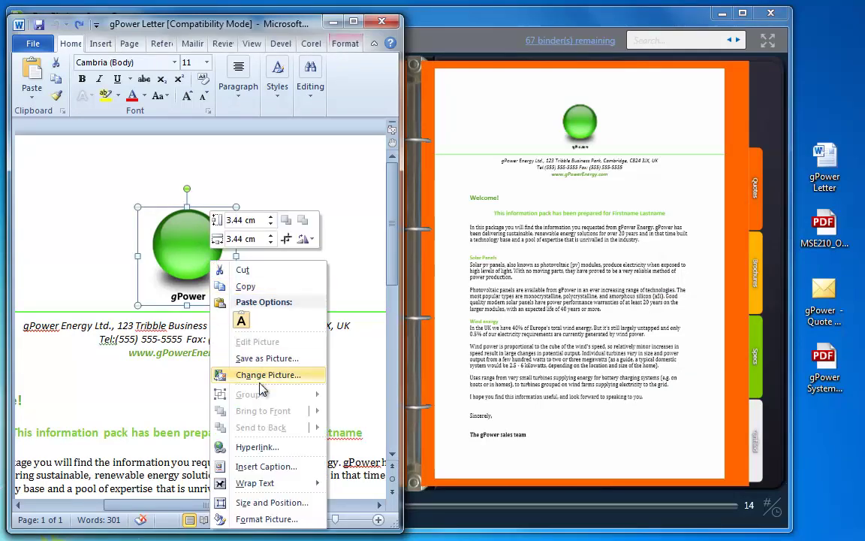
pyautogui.click(262, 374)
pyautogui.click(359, 150)
pyautogui.click(774, 440)
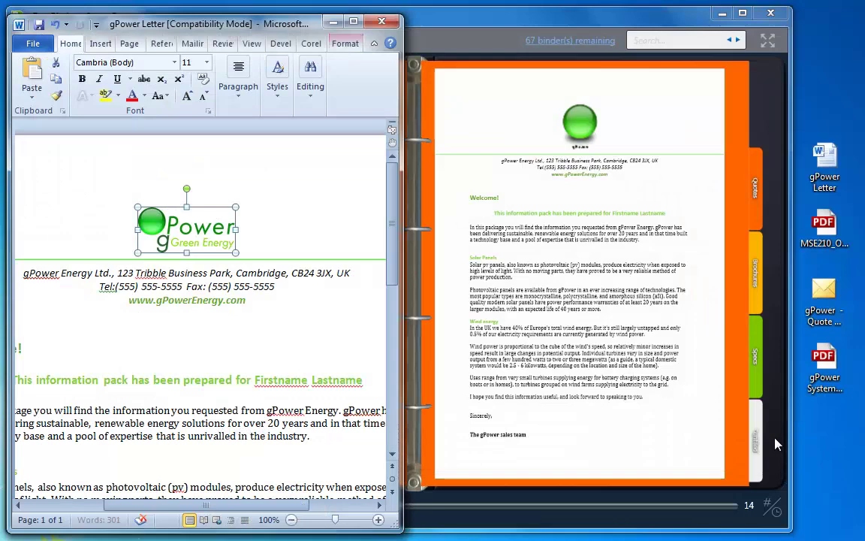
# Save the updated letter and minimize Word to return to the binder
pyautogui.click(33, 43)
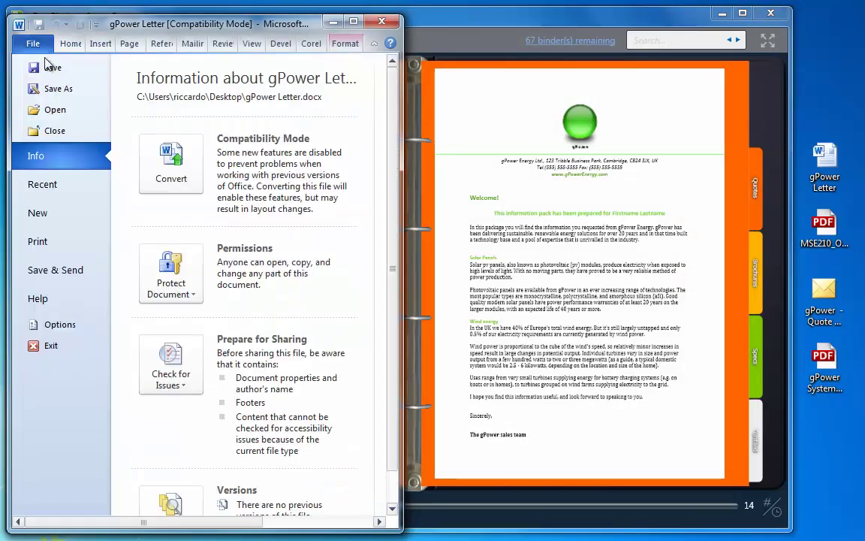
pyautogui.click(34, 64)
pyautogui.click(332, 21)
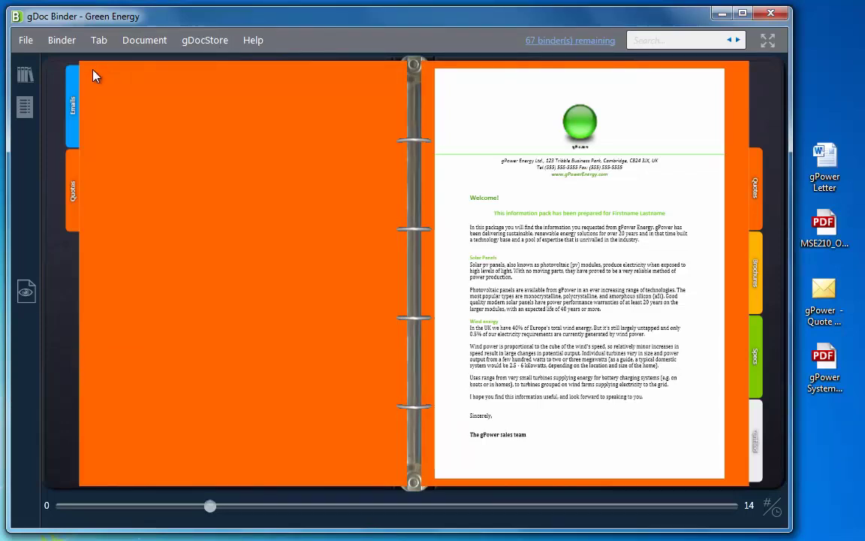
# Check all binder documents for updates and update the gPower Letter page to its newly saved version
pyautogui.click(25, 107)
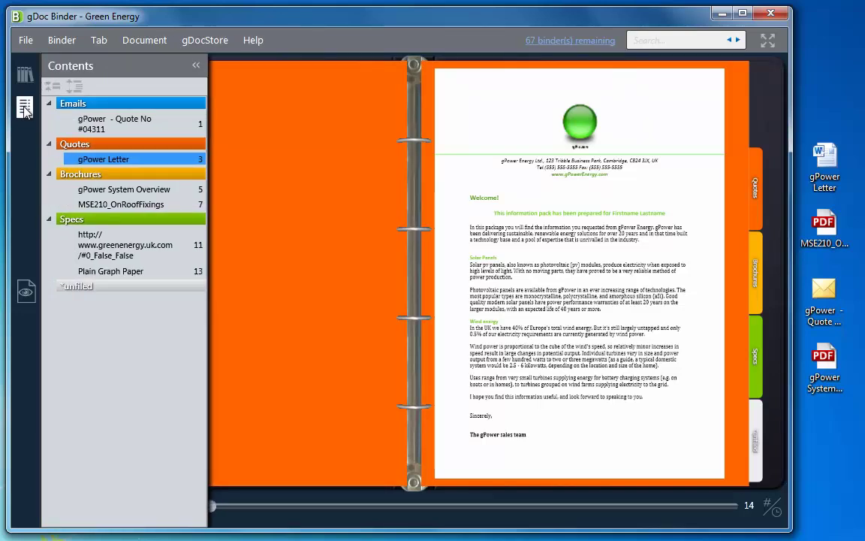
pyautogui.click(52, 45)
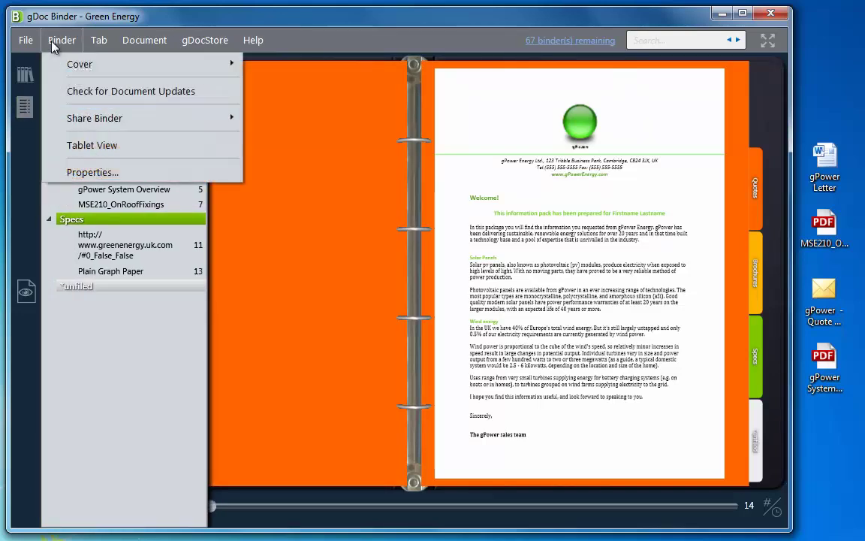
pyautogui.click(79, 96)
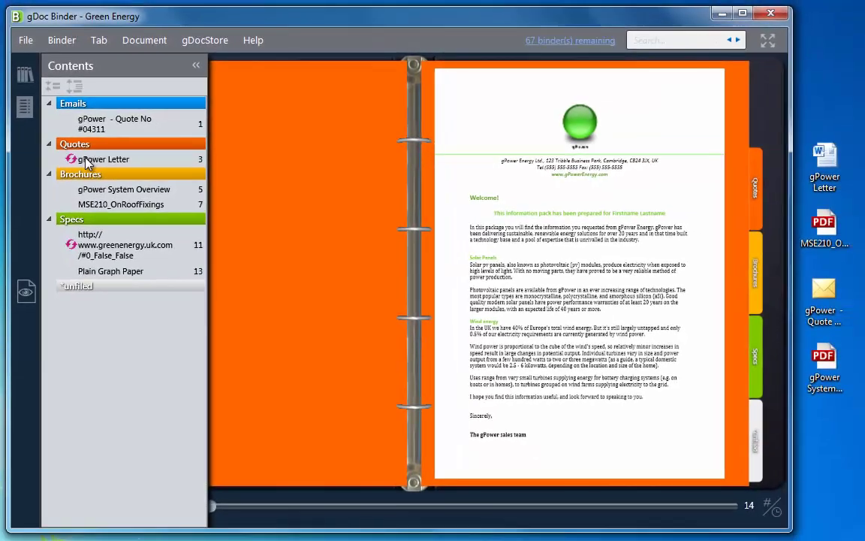
pyautogui.rightClick(510, 188)
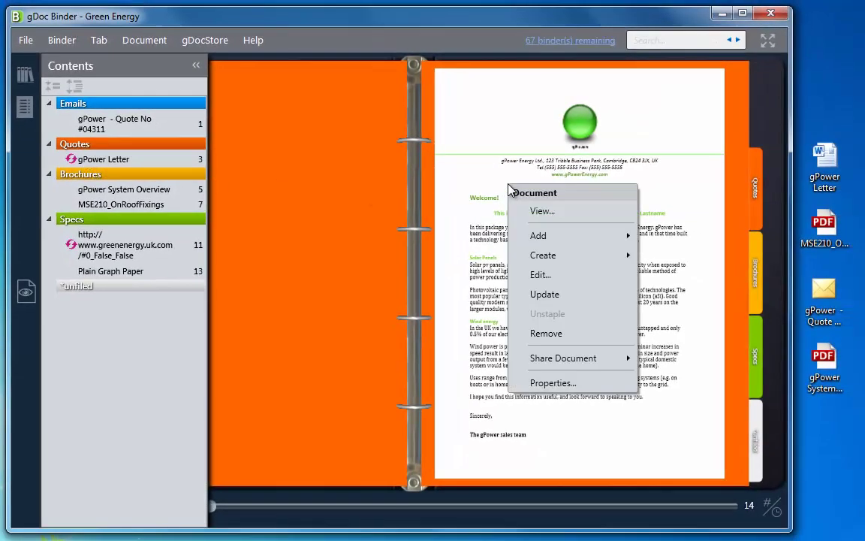
pyautogui.click(549, 299)
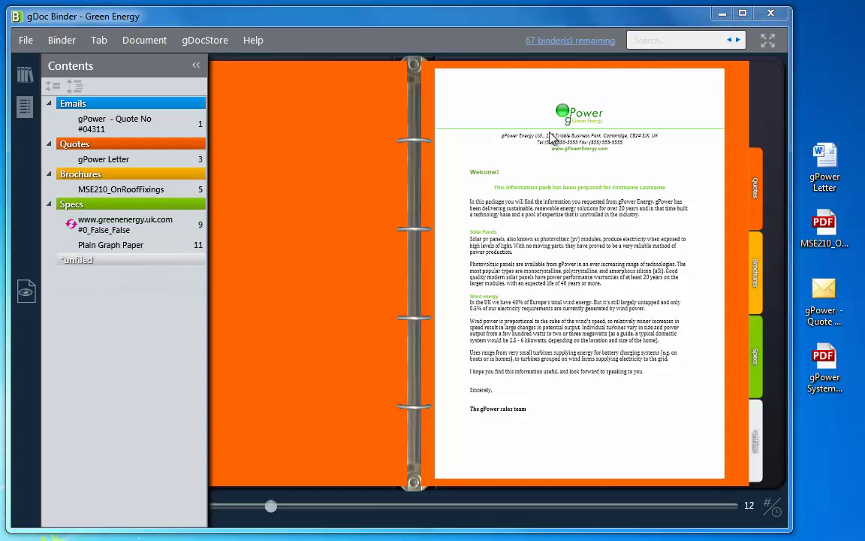
pyautogui.click(102, 235)
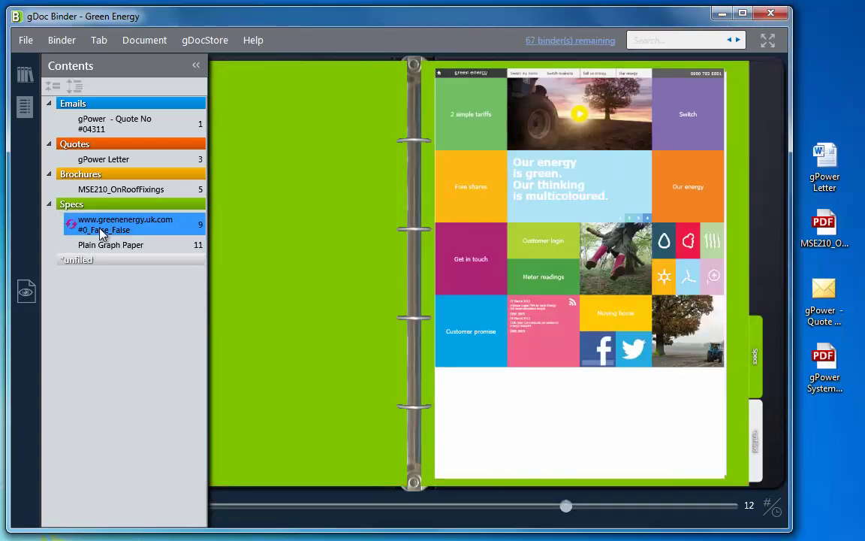
pyautogui.rightClick(102, 234)
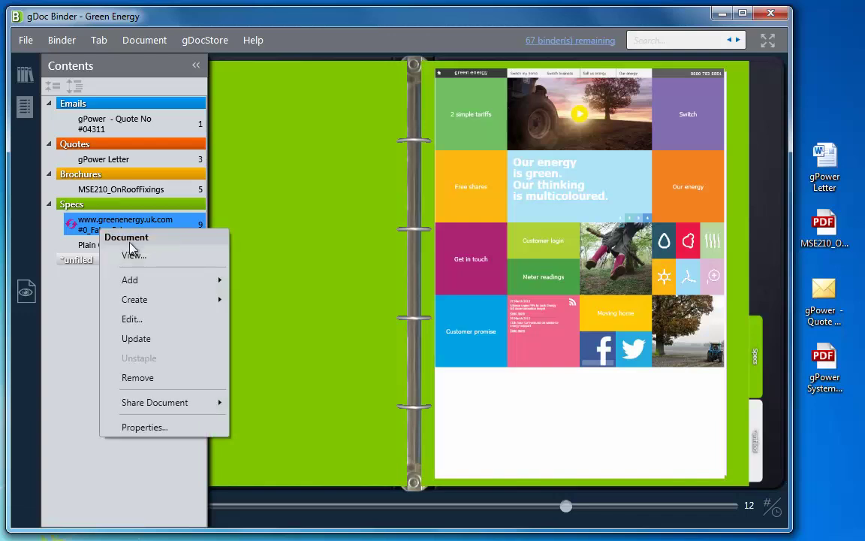
pyautogui.click(136, 338)
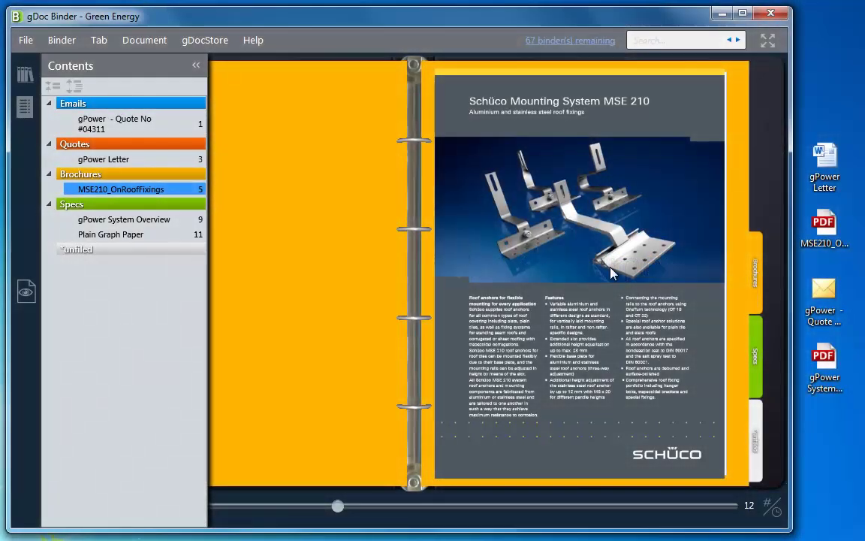
# Unstaple the MSE210_OnRoofFixings brochure into four separate documents and review the parts
pyautogui.click(611, 273)
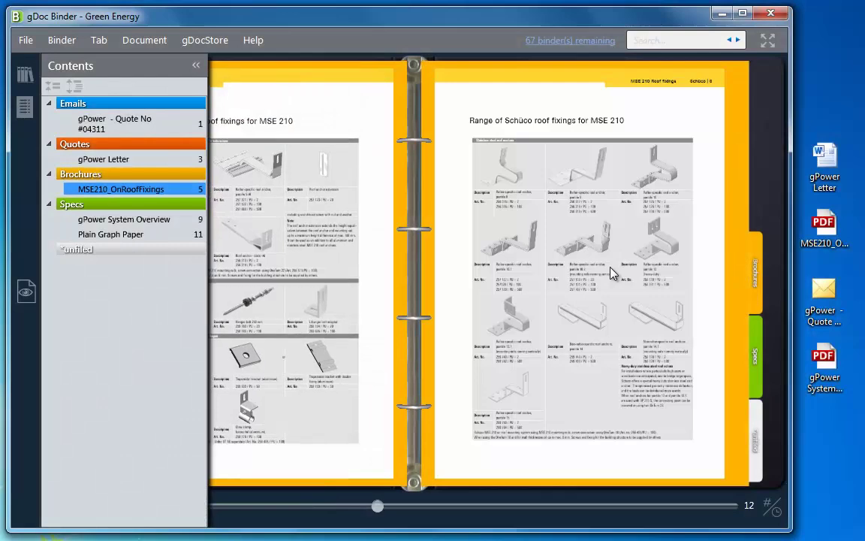
pyautogui.click(611, 273)
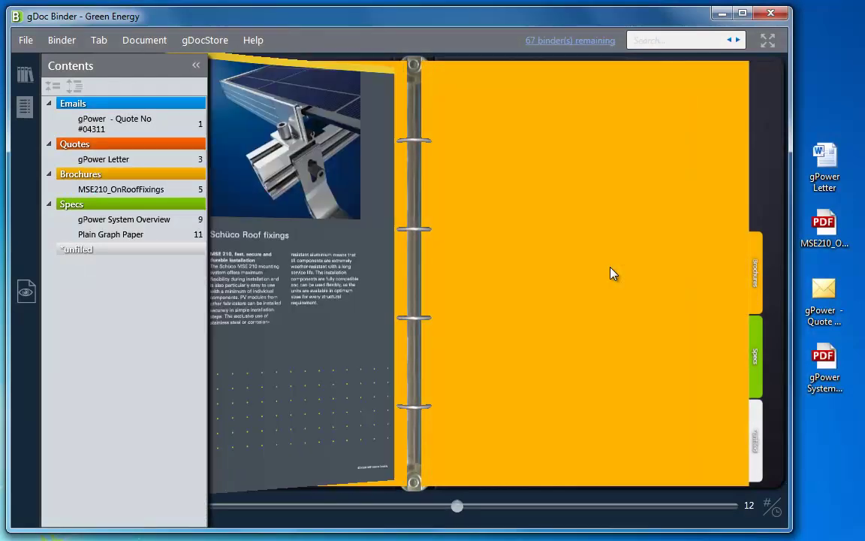
pyautogui.click(118, 193)
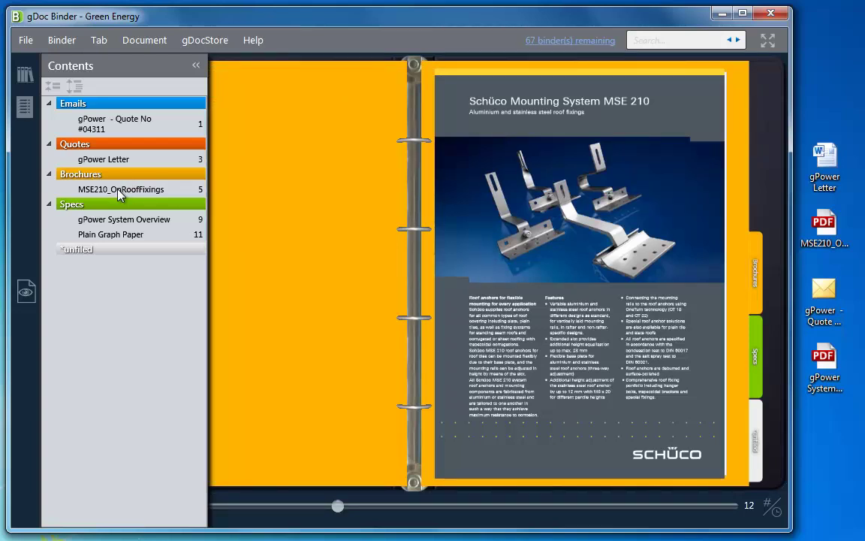
pyautogui.rightClick(119, 193)
pyautogui.click(165, 320)
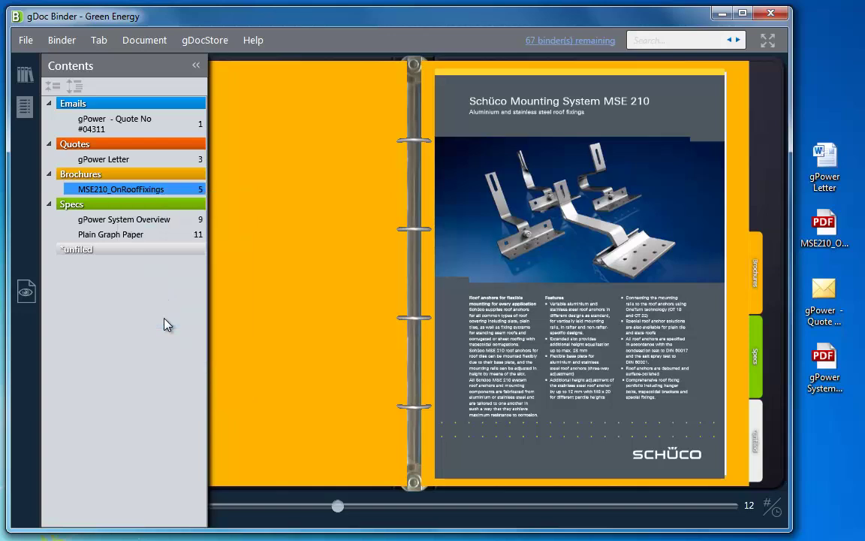
pyautogui.click(158, 190)
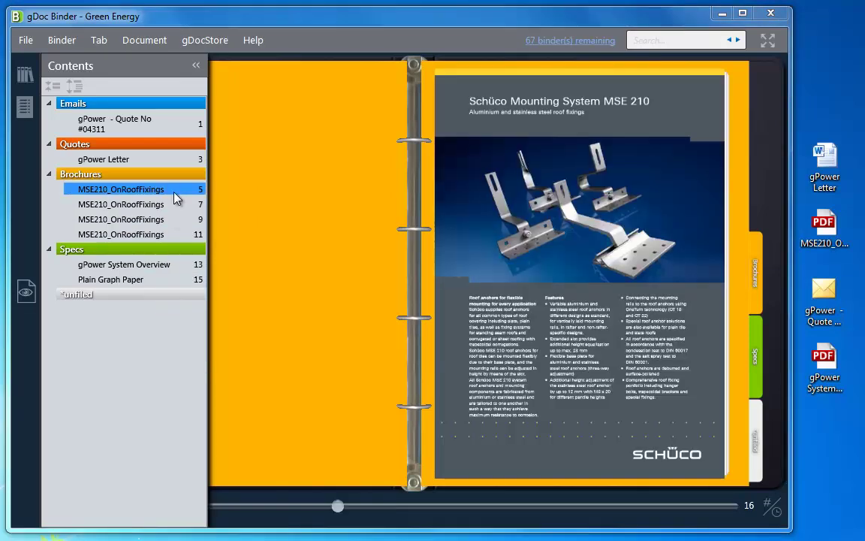
pyautogui.click(158, 204)
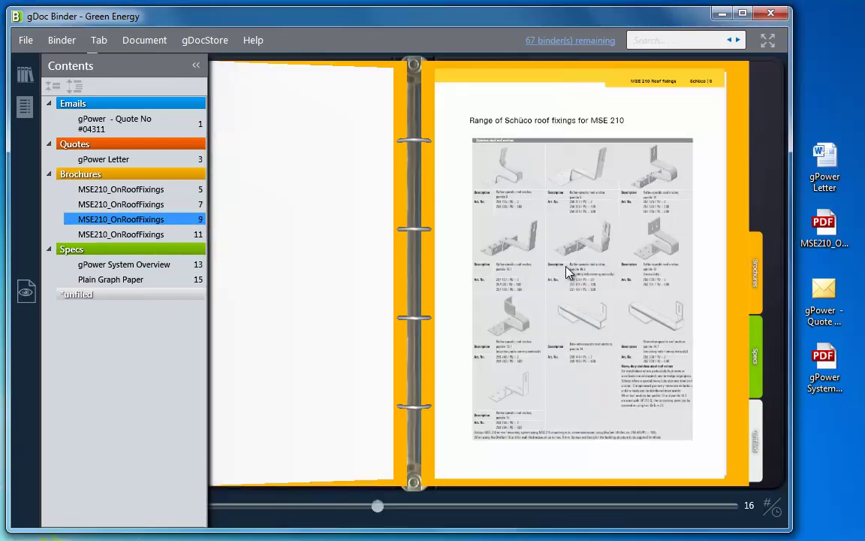
# Staple the four MSE210_OnRoofFixings parts back into one document, then return to the table of contents
pyautogui.click(139, 189)
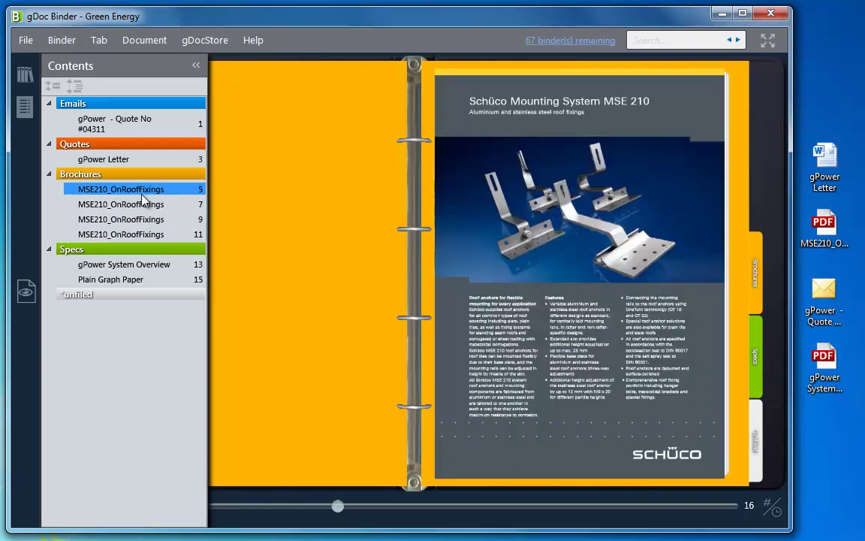
pyautogui.keyDown('shift'); pyautogui.click(148, 236); pyautogui.keyUp('shift')
pyautogui.rightClick(148, 235)
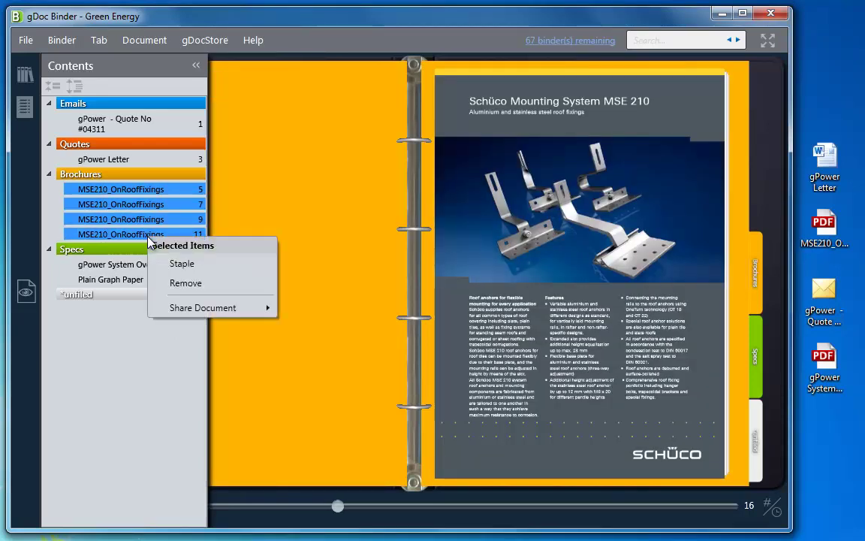
pyautogui.click(183, 267)
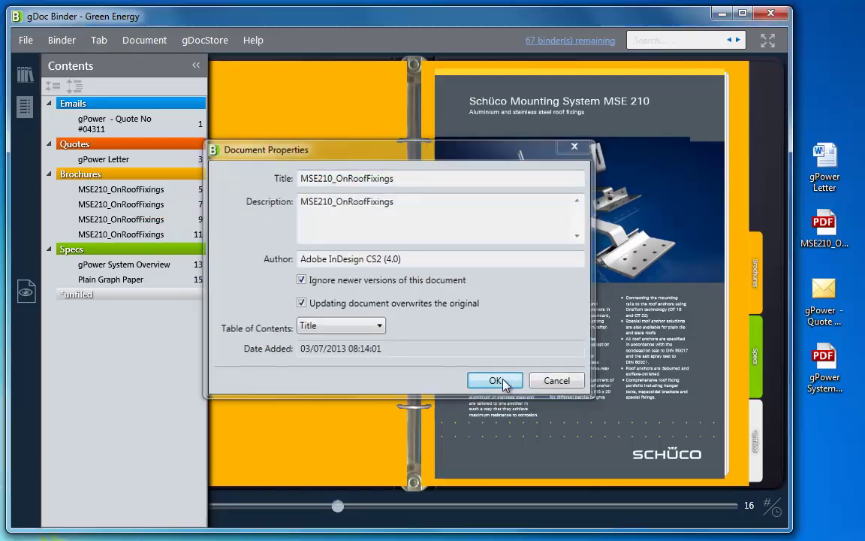
pyautogui.click(497, 380)
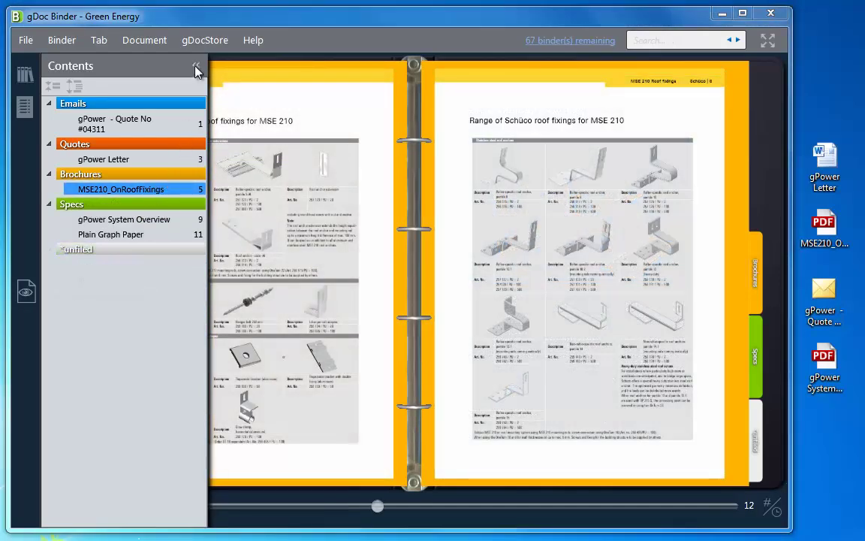
pyautogui.click(195, 66)
pyautogui.click(61, 176)
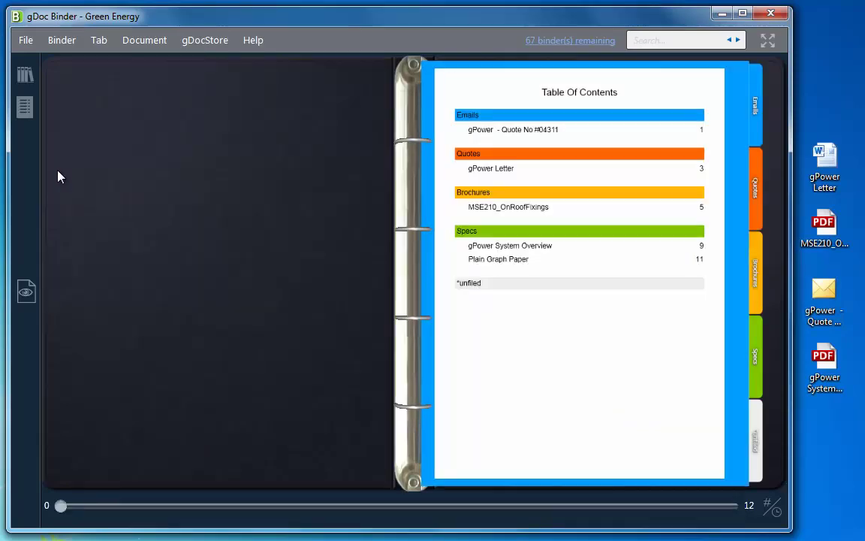